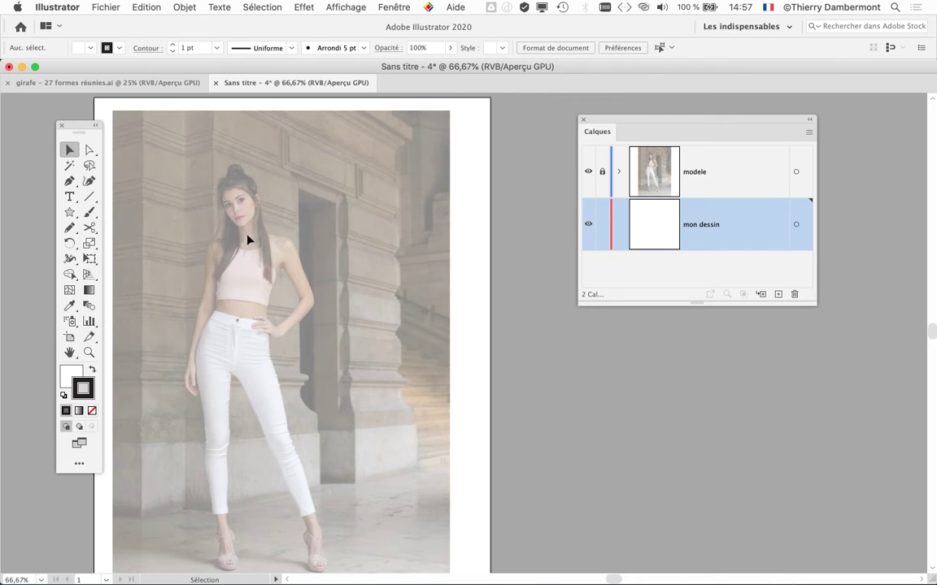
- Pan to the model's jeans, pick the Pencil (Crayon) tool and zoom in to 150%
left_click_drag(309, 313, 382, 223)
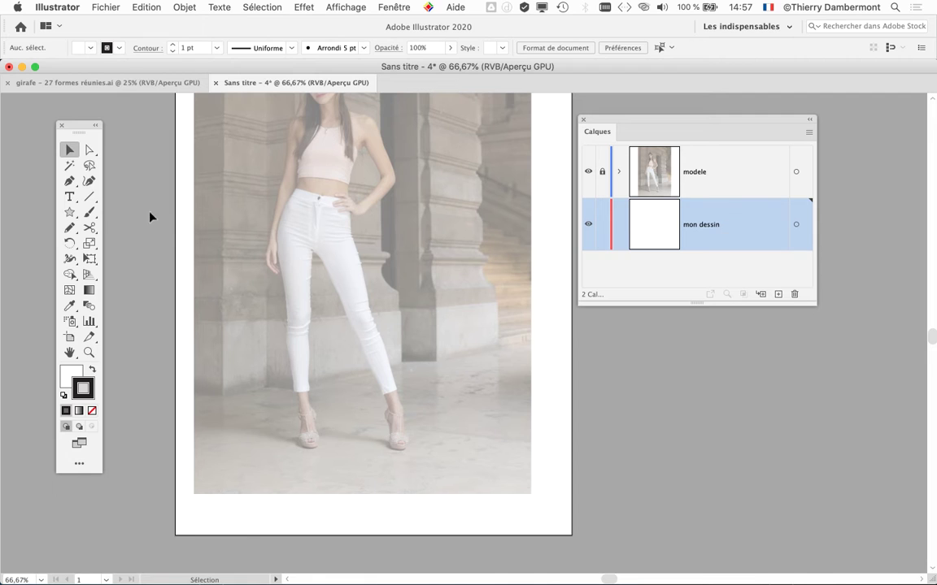
left_click(69, 228)
scroll(262, 239, "up", 2)
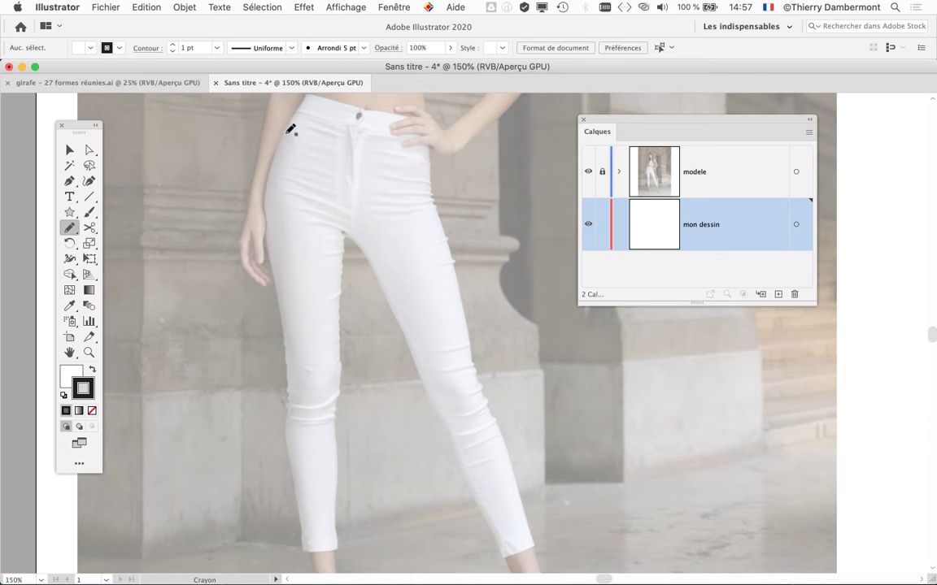
- Pencil-trace a closed outline around the jeans from the waist down, then zoom out to check it
mouse_move(298, 97)
left_mouse_down()
mouse_move(257, 501)
mouse_move(458, 509)
mouse_move(418, 146)
mouse_move(364, 106)
mouse_move(303, 102)
left_mouse_up()
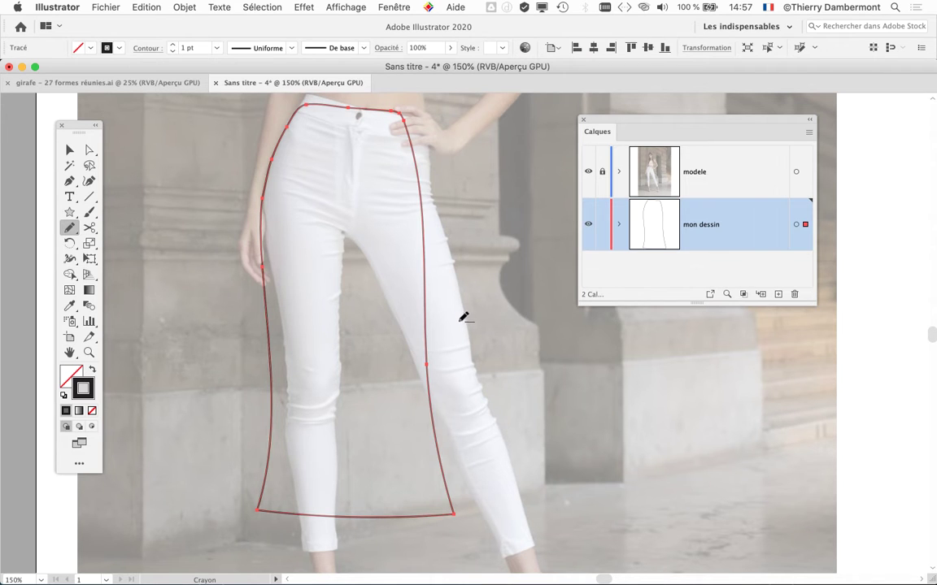
scroll(464, 319, "down", 1)
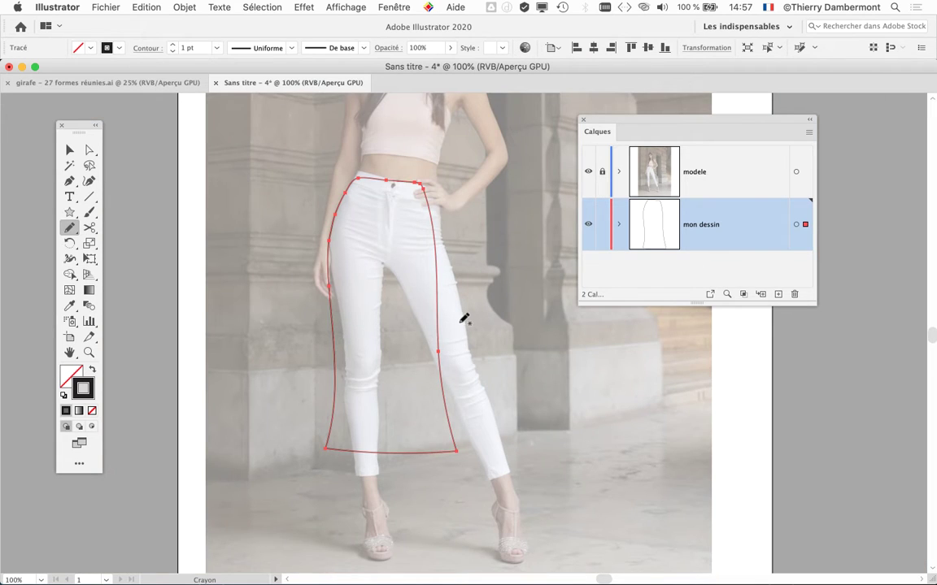
scroll(381, 292, "down", 1)
scroll(381, 293, "down", 1)
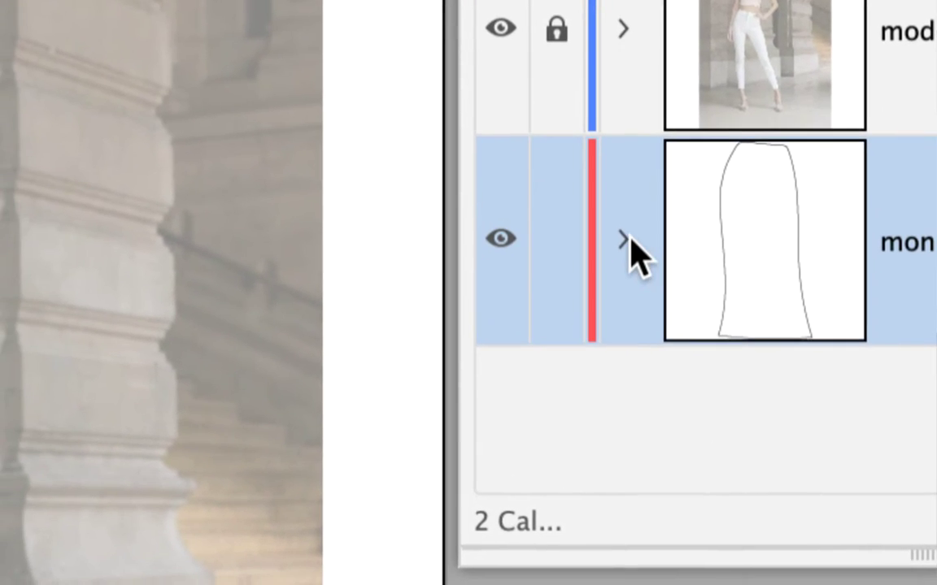
- Expand mon dessin to confirm its <Tracé> path, make the Calques panel taller, then collapse the layer
left_click(623, 239)
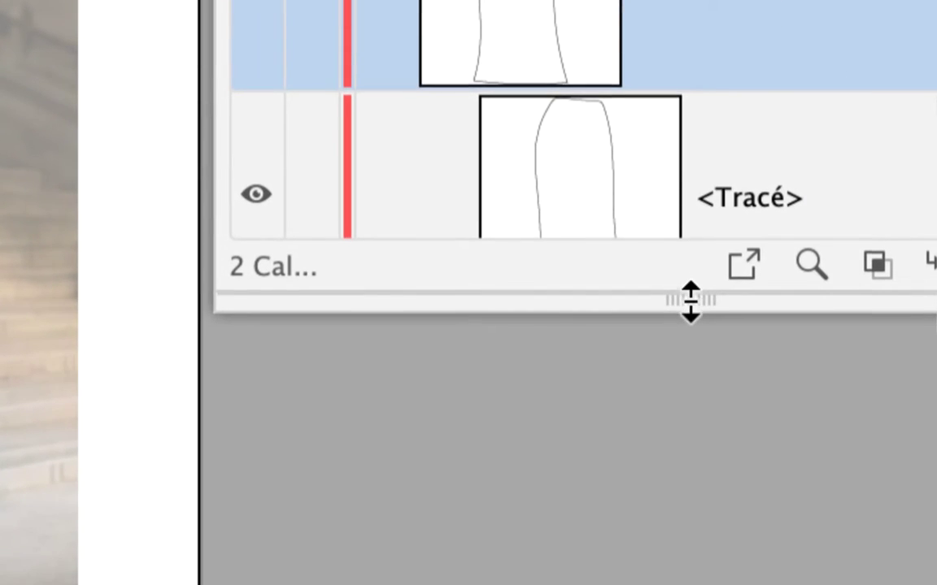
left_click_drag(690, 301, 689, 357)
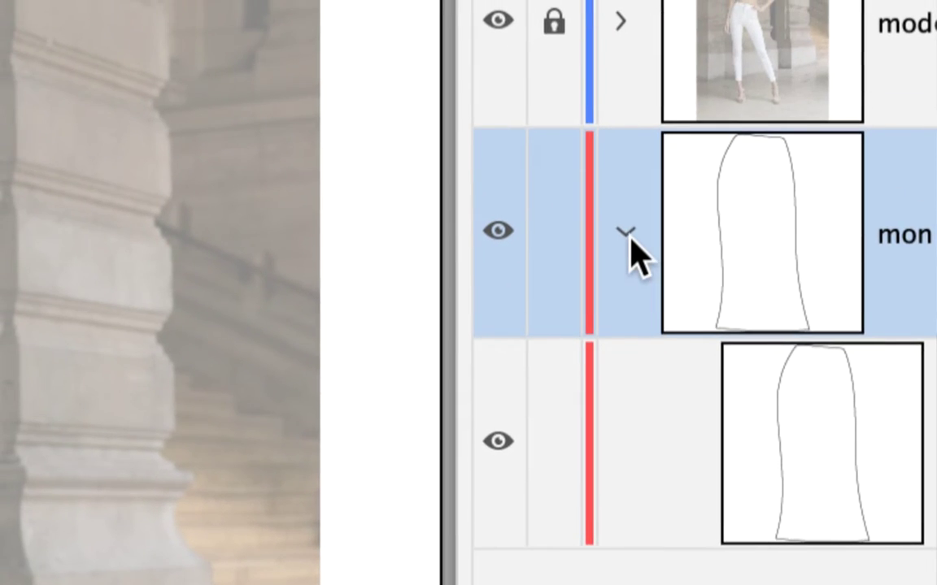
left_click(548, 180)
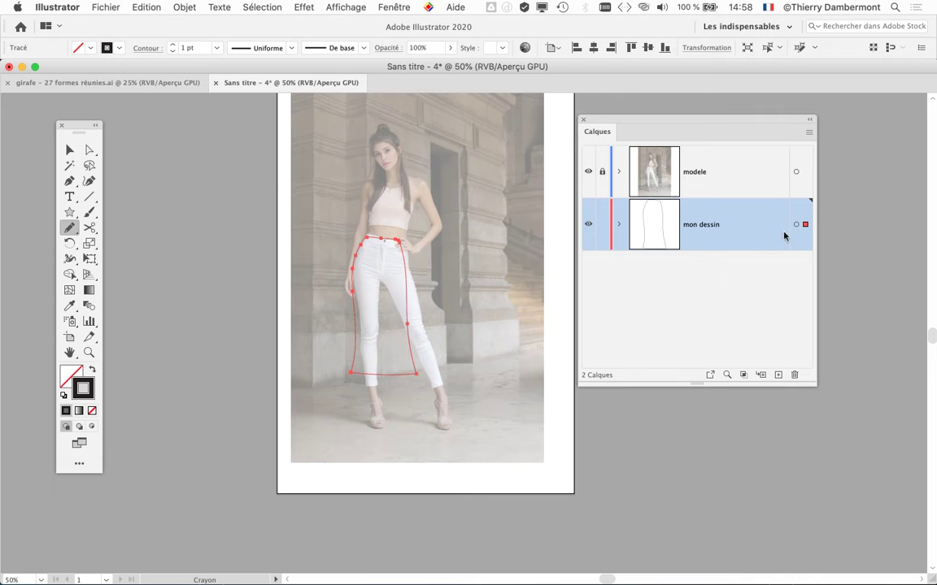
- Move the Calques panel further right and scroll the view
left_click_drag(642, 124, 725, 118)
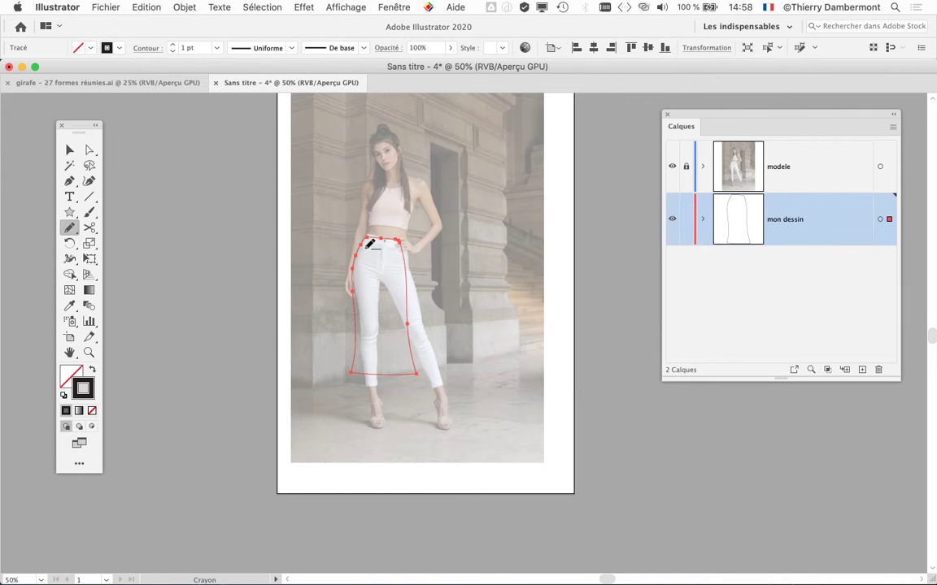
scroll(368, 242, "up", 2)
scroll(485, 270, "right", 3)
scroll(393, 278, "right", 1)
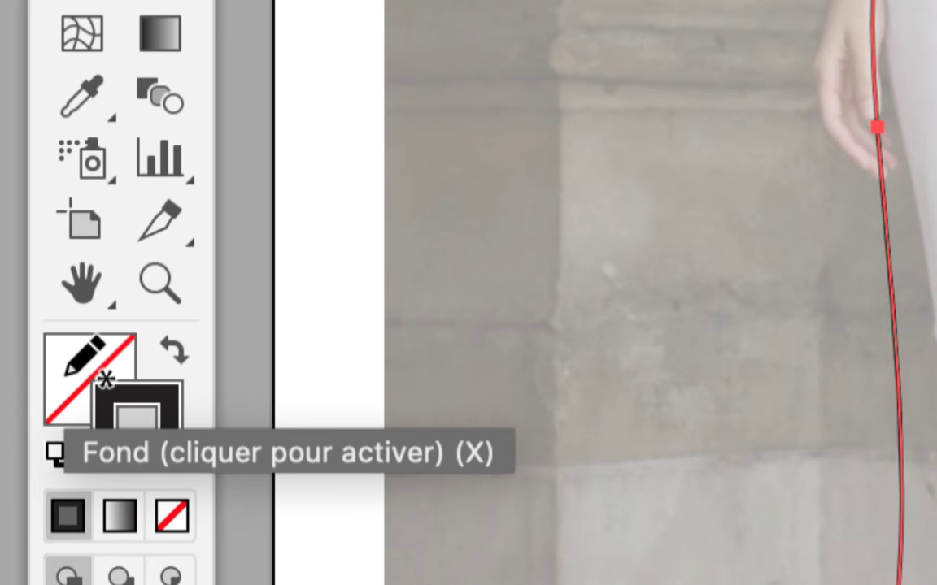
- Make Fill the active colour attribute, close the Couleur panel, and open the Fenêtre menu
left_click(74, 388)
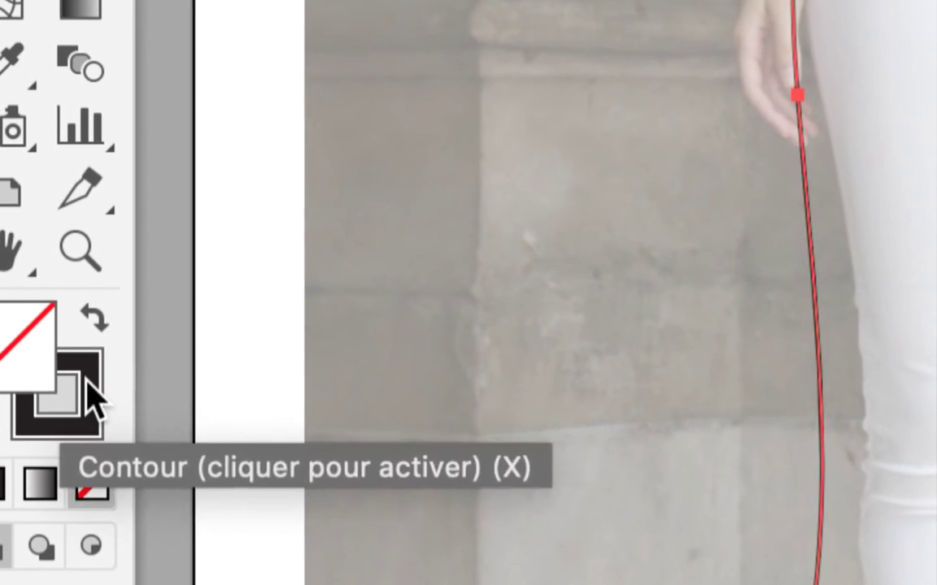
left_click(85, 388)
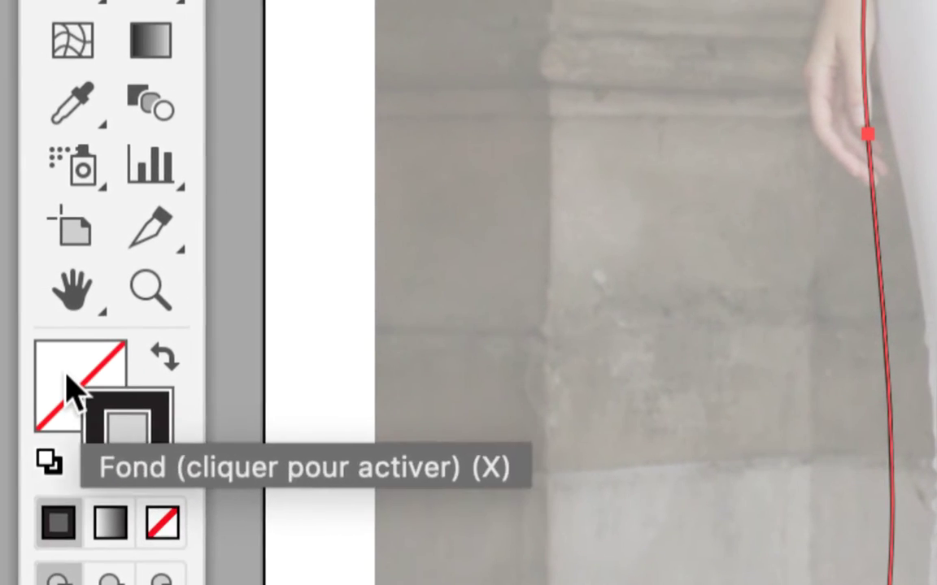
left_click(67, 379)
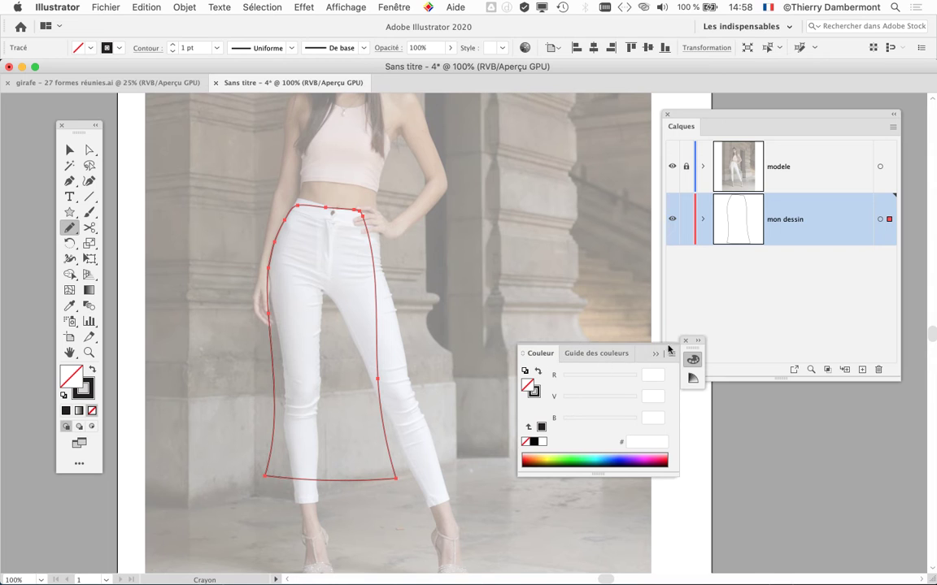
left_click(606, 319)
left_click(394, 7)
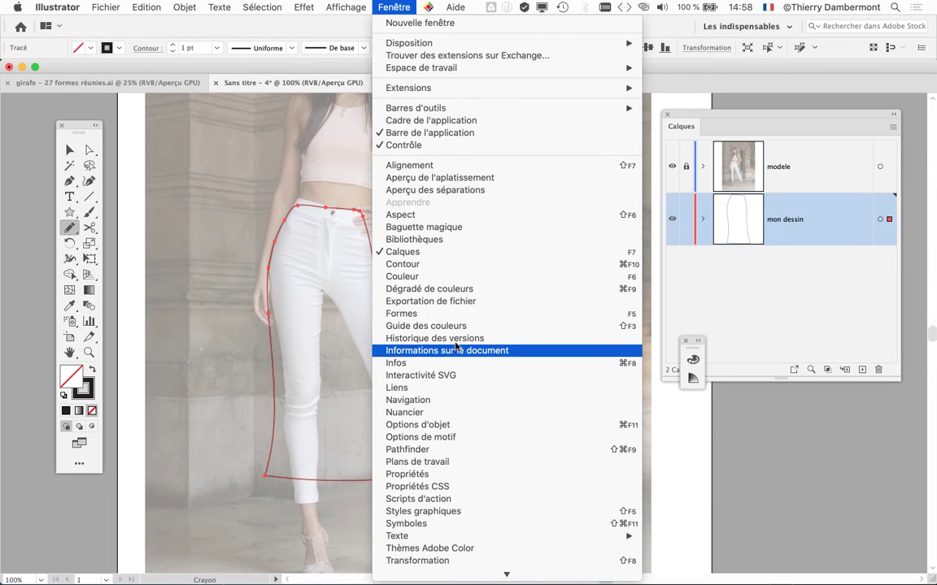
- Open the Nuancier panel beside the skirt, push Calques to the right edge, and enlarge Nuancier
left_click(465, 413)
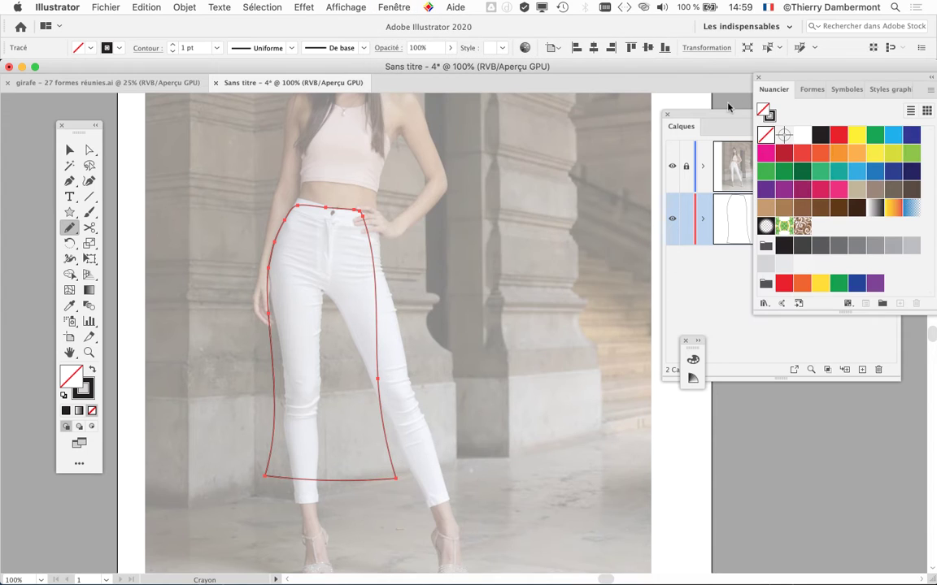
left_click_drag(774, 84, 486, 130)
left_click_drag(706, 115, 871, 133)
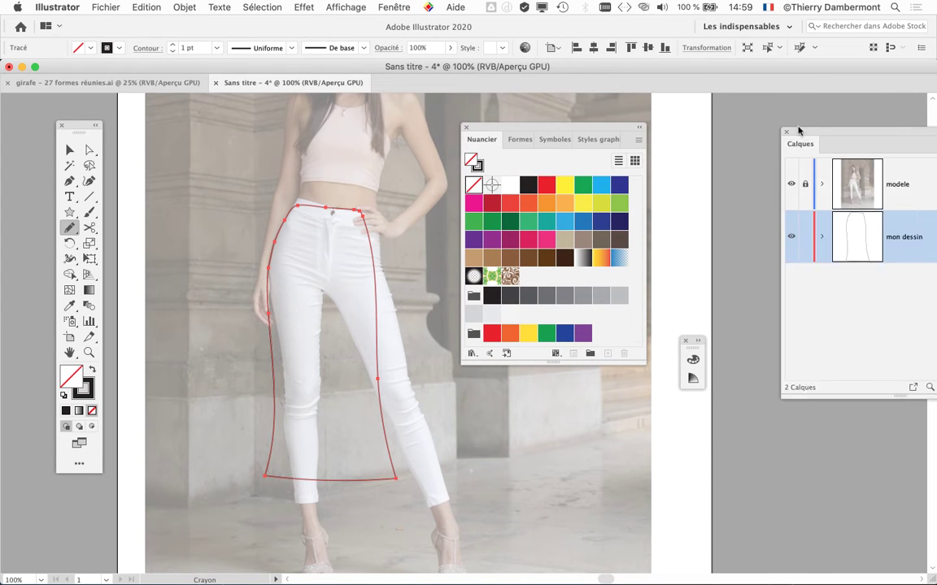
left_click_drag(586, 131, 646, 107)
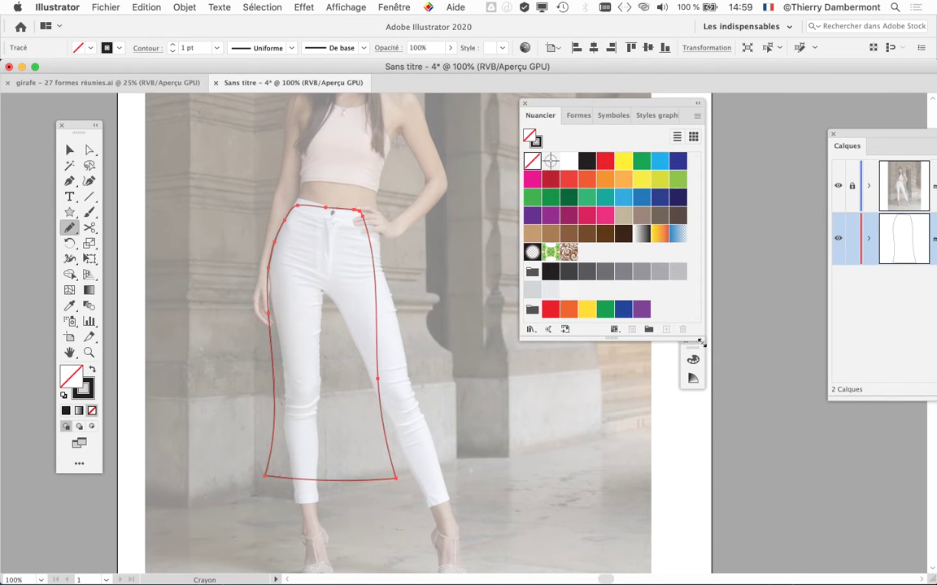
left_click_drag(701, 342, 762, 428)
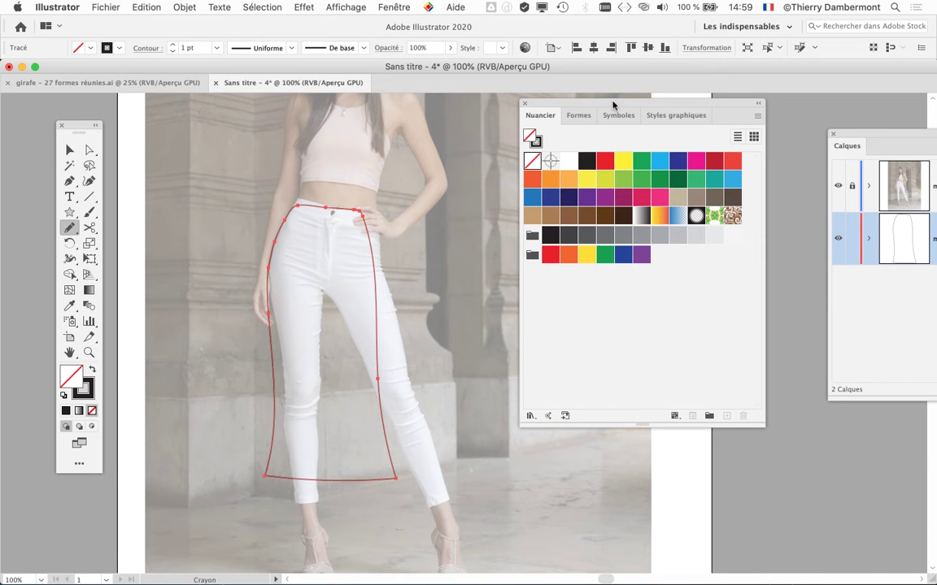
- Compare the Styles graphiques list with the swatches, returning to Nuancier beside the drawing
mouse_move(613, 104)
left_mouse_down()
mouse_move(619, 66)
mouse_move(586, 84)
left_mouse_up()
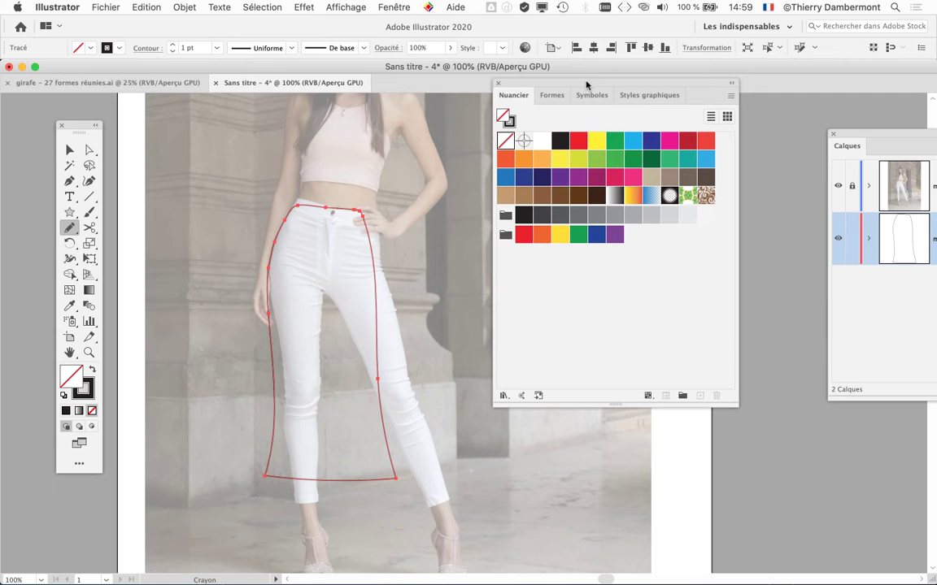
left_click(639, 96)
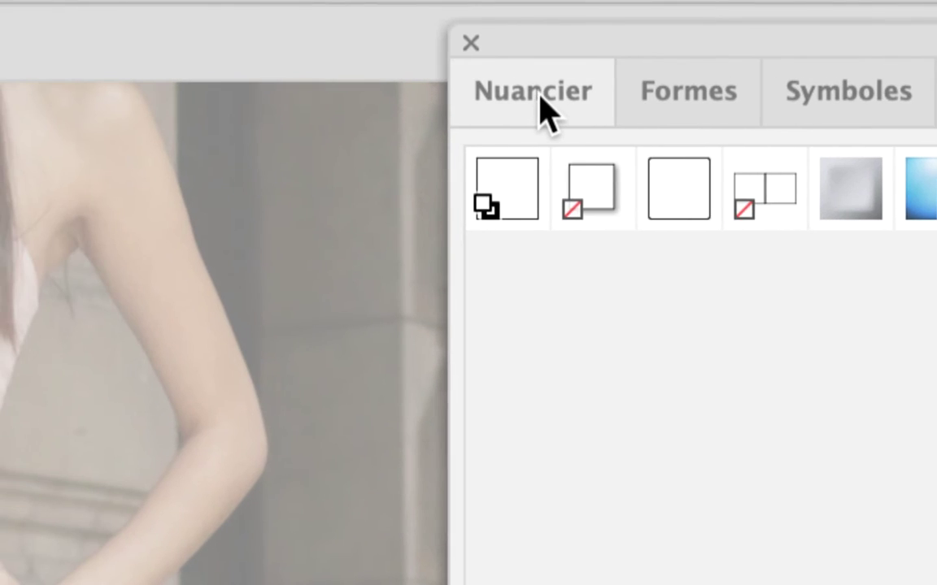
left_click(540, 102)
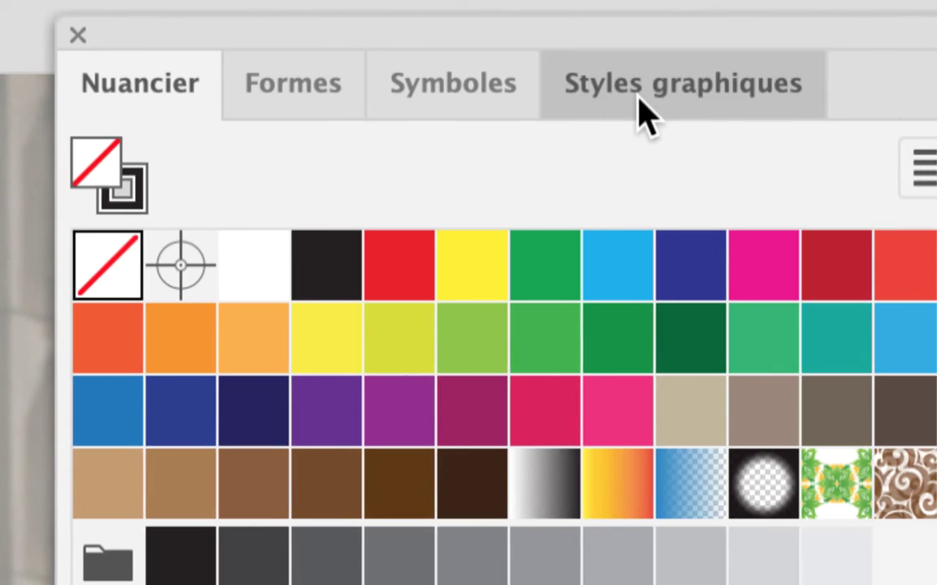
left_click(638, 95)
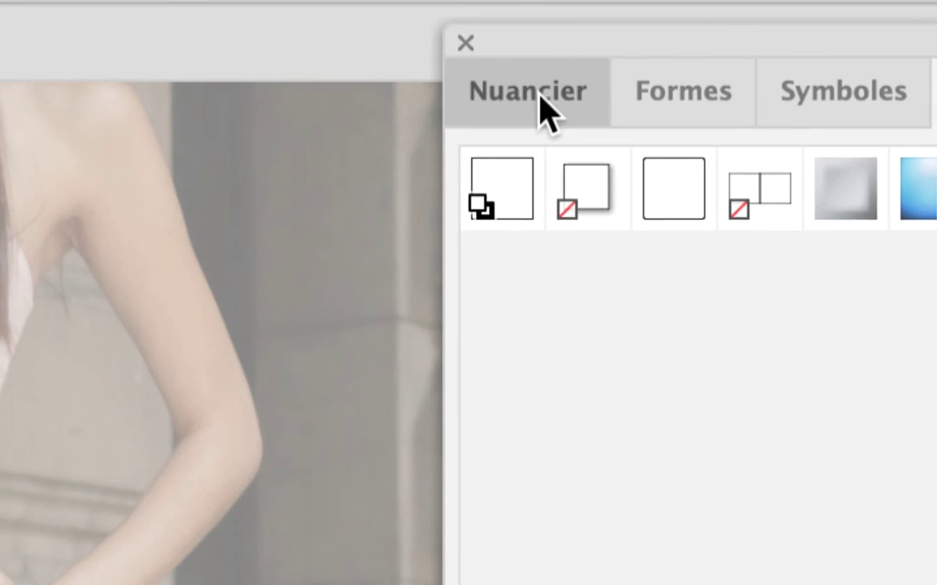
left_click(539, 104)
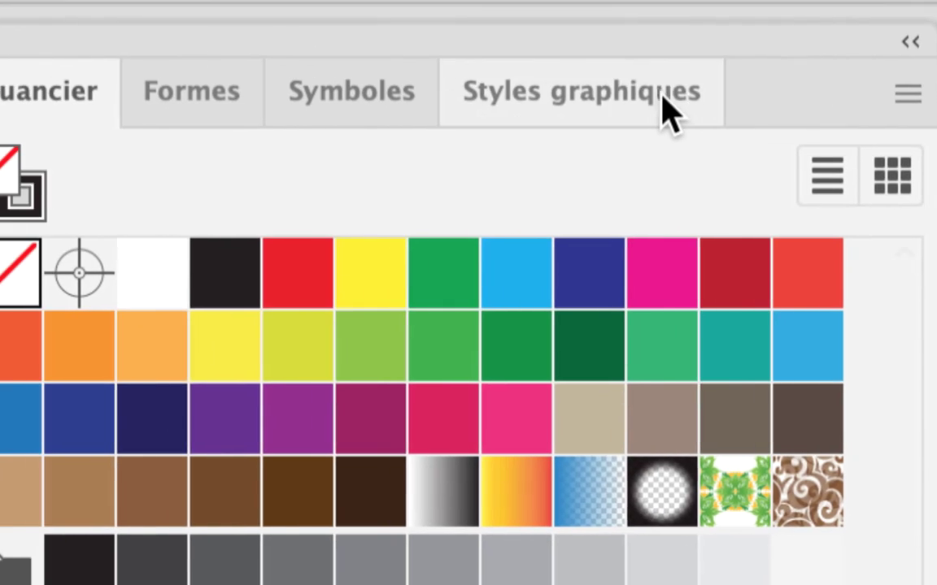
left_click(848, 103)
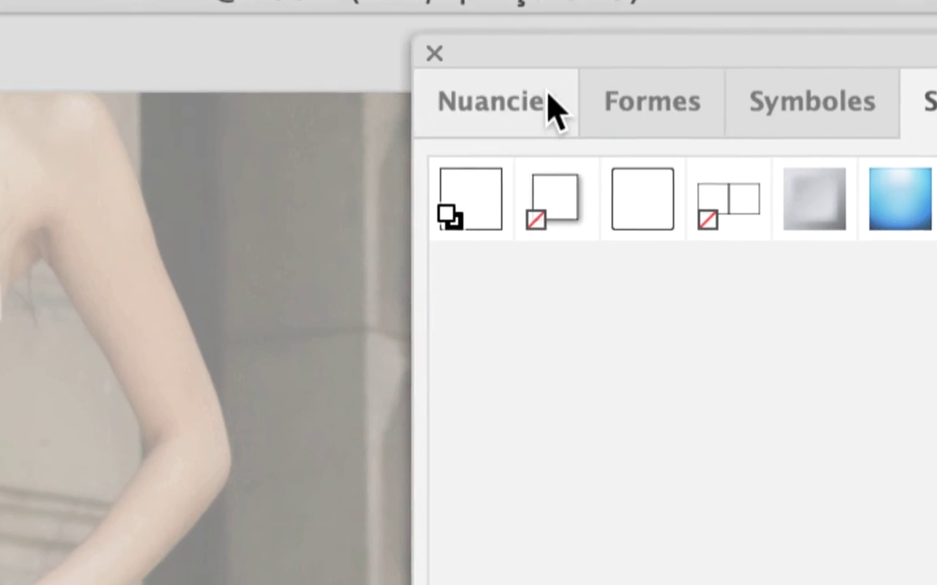
left_click(545, 103)
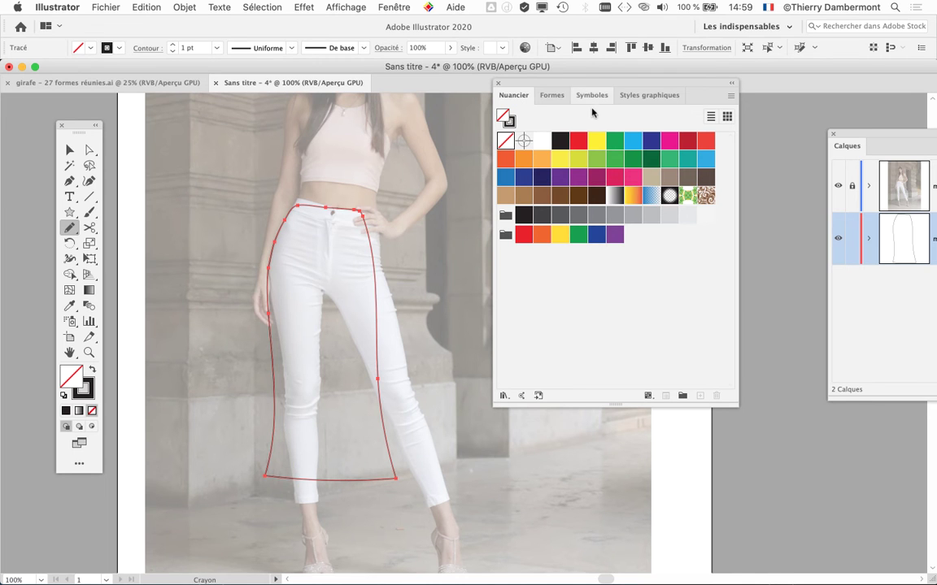
left_click_drag(592, 84, 644, 104)
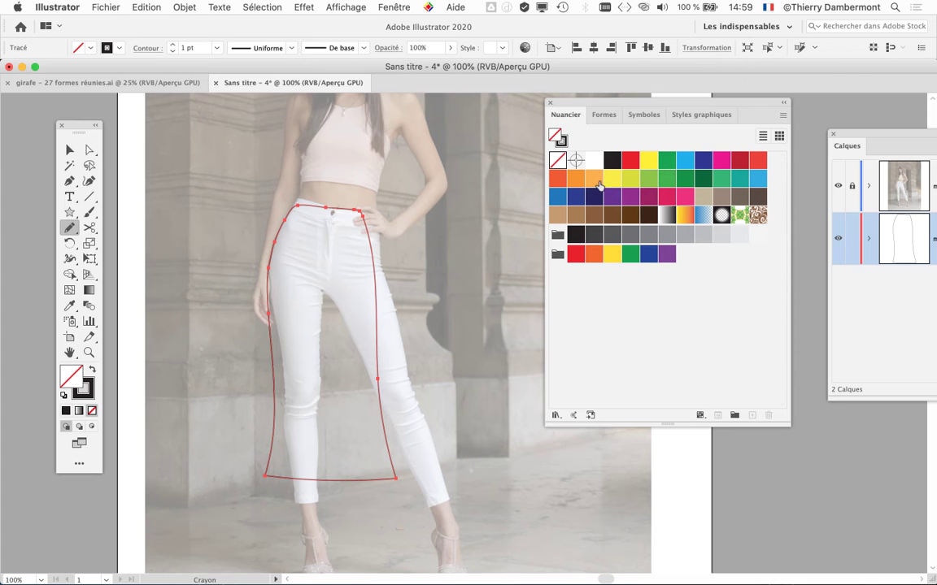
- Fill the skirt outline with the light orange swatch, moving Nuancier lower right and Calques beside the canvas
left_click(594, 181)
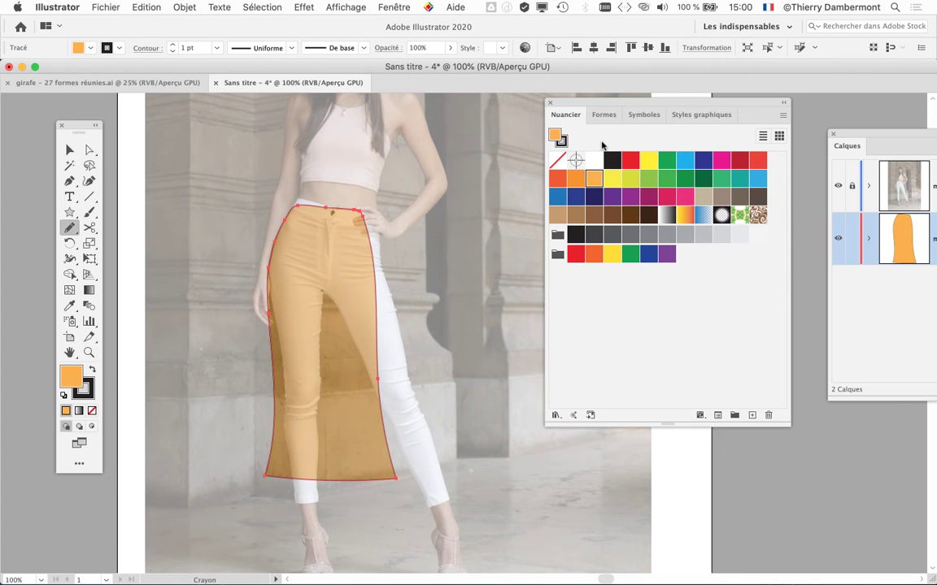
left_click_drag(675, 101, 692, 382)
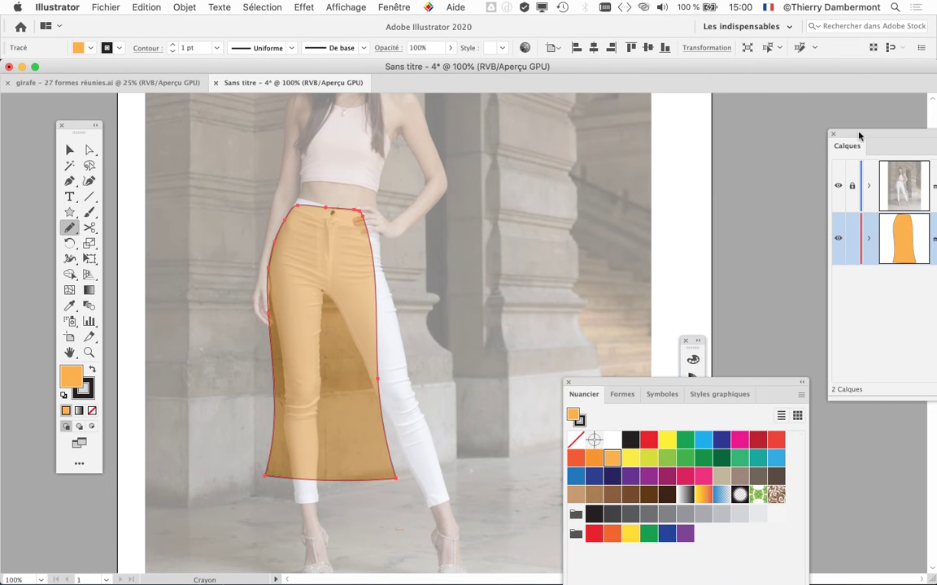
left_click_drag(850, 141, 498, 73)
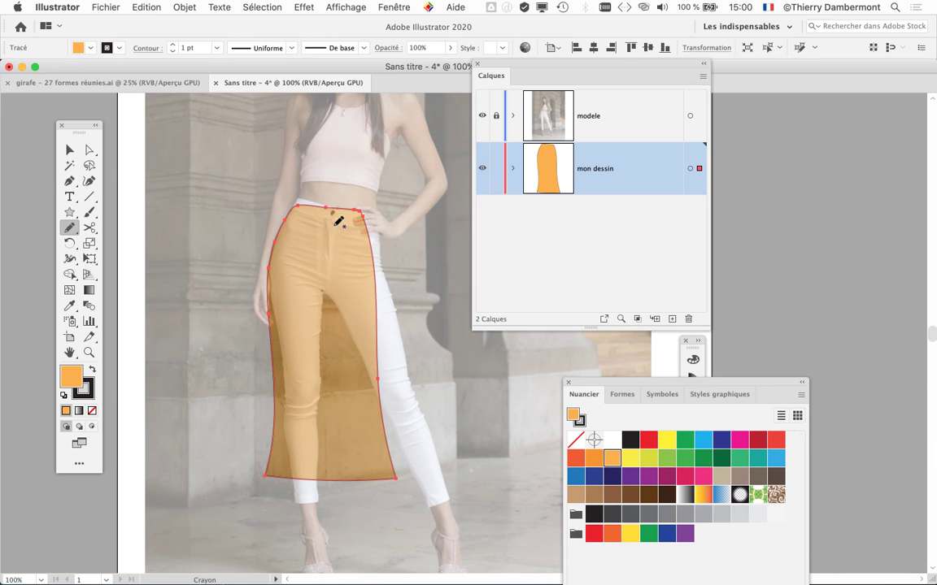
left_click_drag(502, 69, 663, 99)
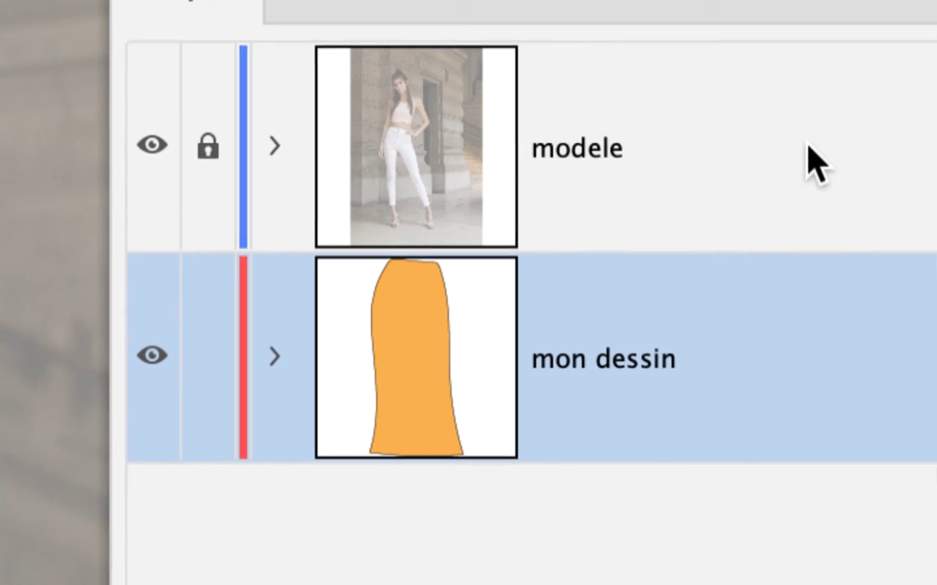
- Select the modele layer and toggle the photo's visibility to check the orange shape alone
left_click(807, 146)
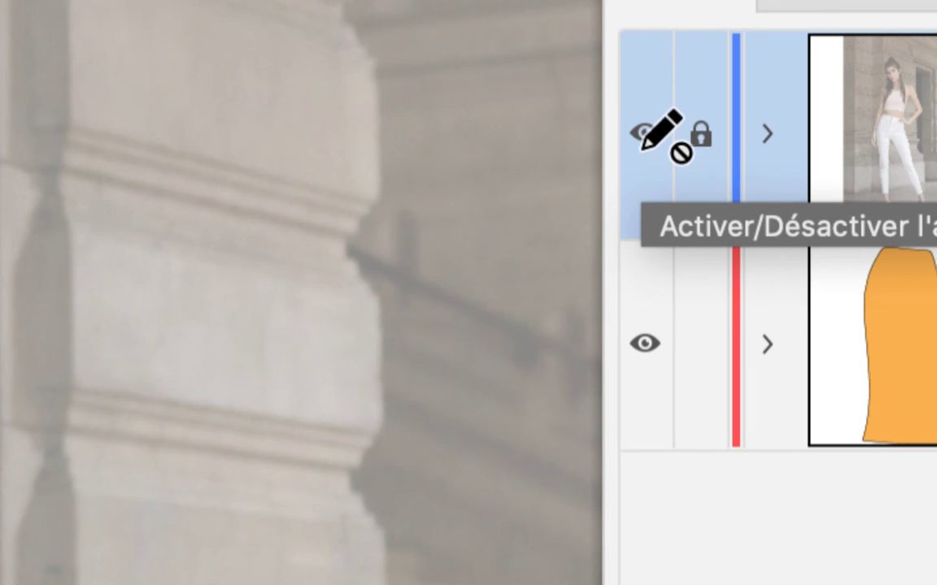
left_click(644, 149)
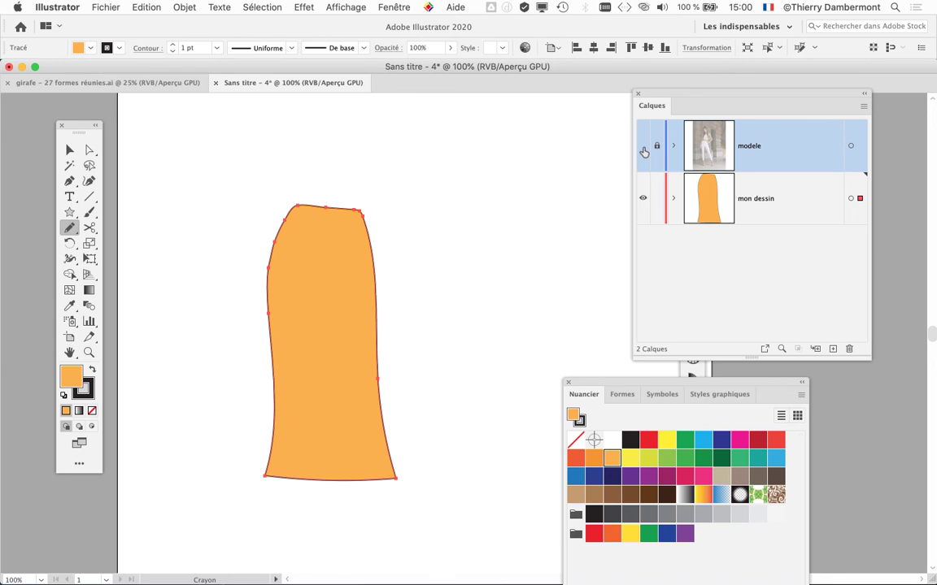
left_click(643, 149)
left_click(643, 150)
left_click(643, 150)
left_click(643, 149)
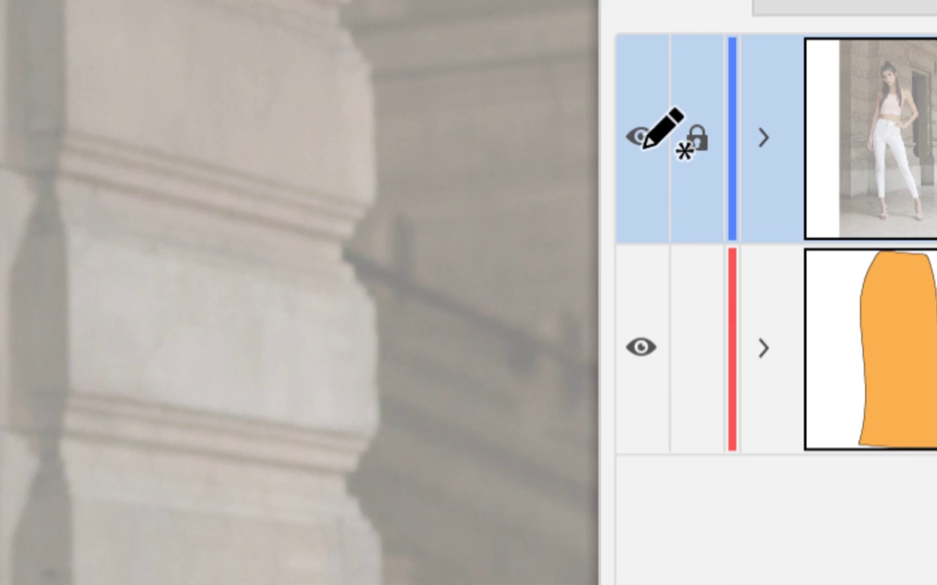
- Show the model photo again and start Fichier > Enregistrer sous
left_click(643, 149)
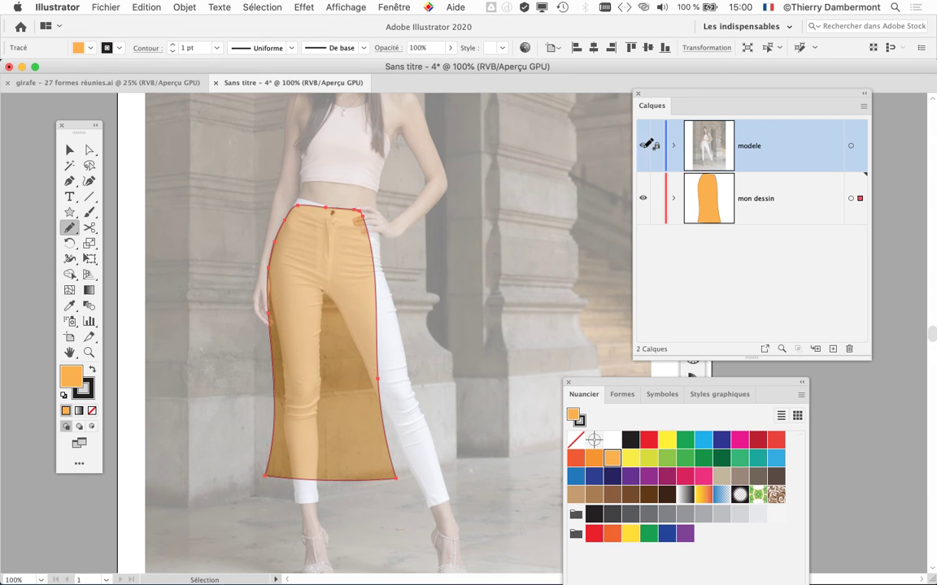
left_click(101, 6)
left_click(138, 118)
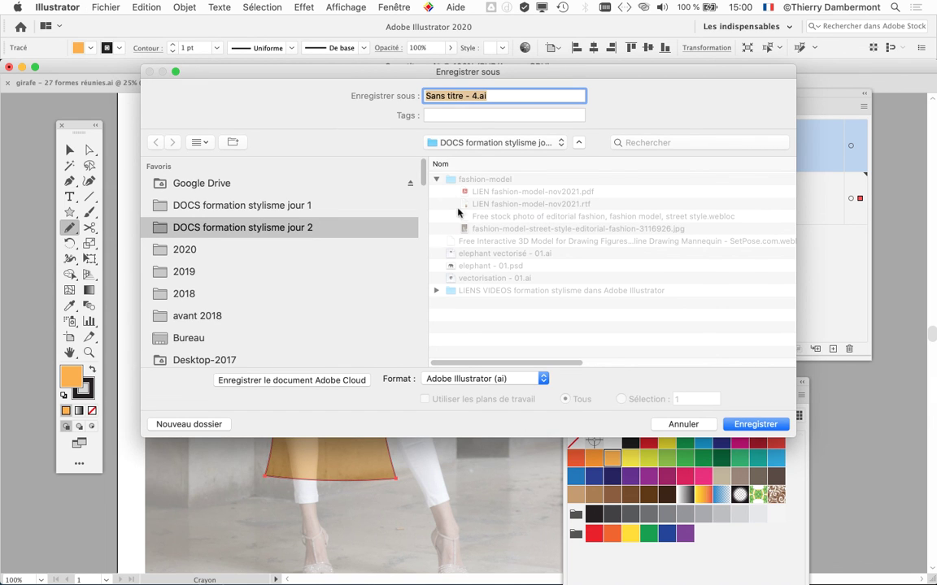
- Save the drawing as dessin-modele-01.ai, accepting the default Illustrator options
left_click(437, 180)
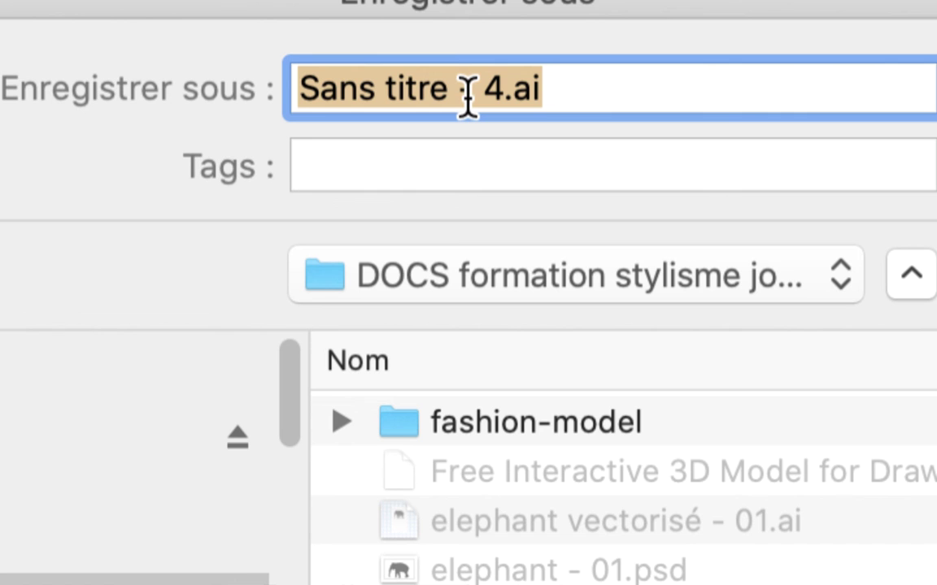
left_click(469, 98)
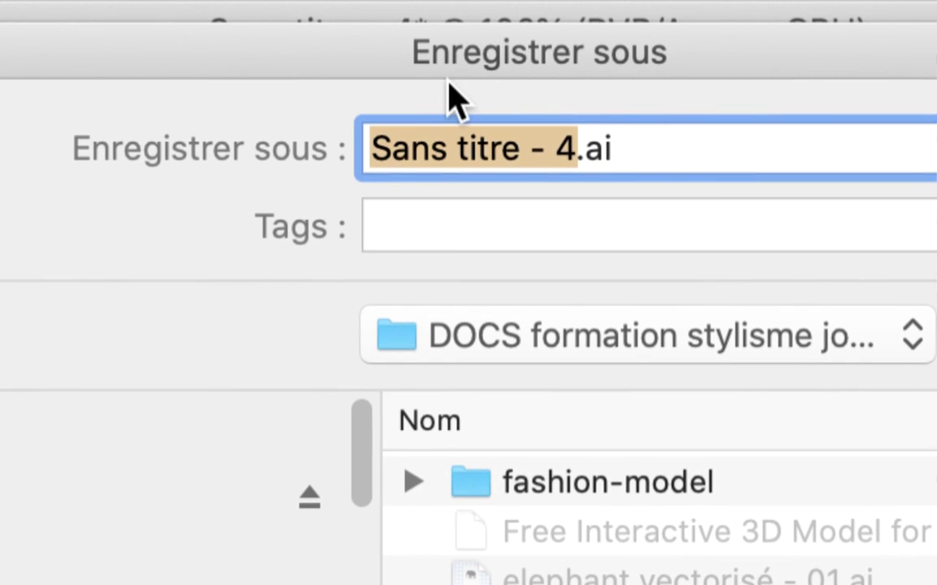
type("dessin-")
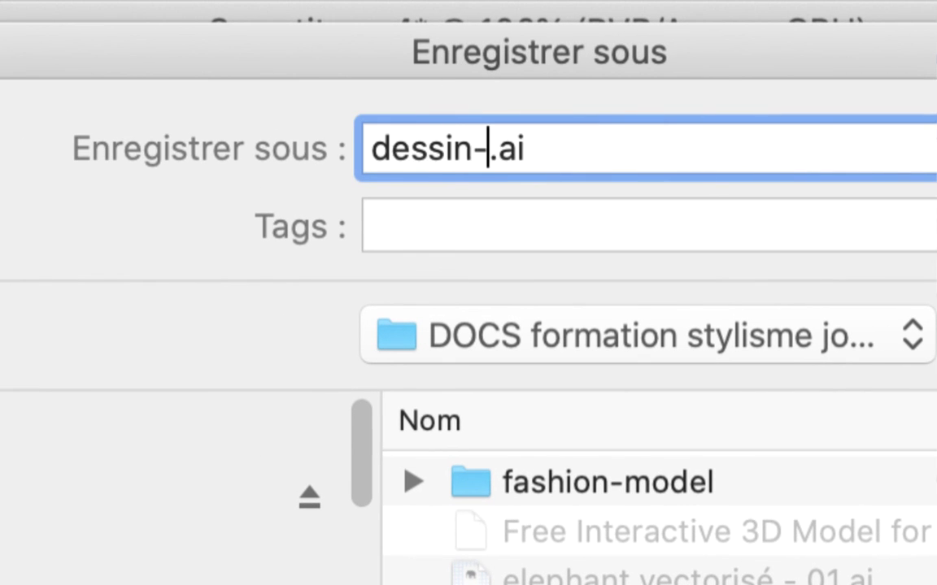
type("modo")
key("BackSpace")
type("e")
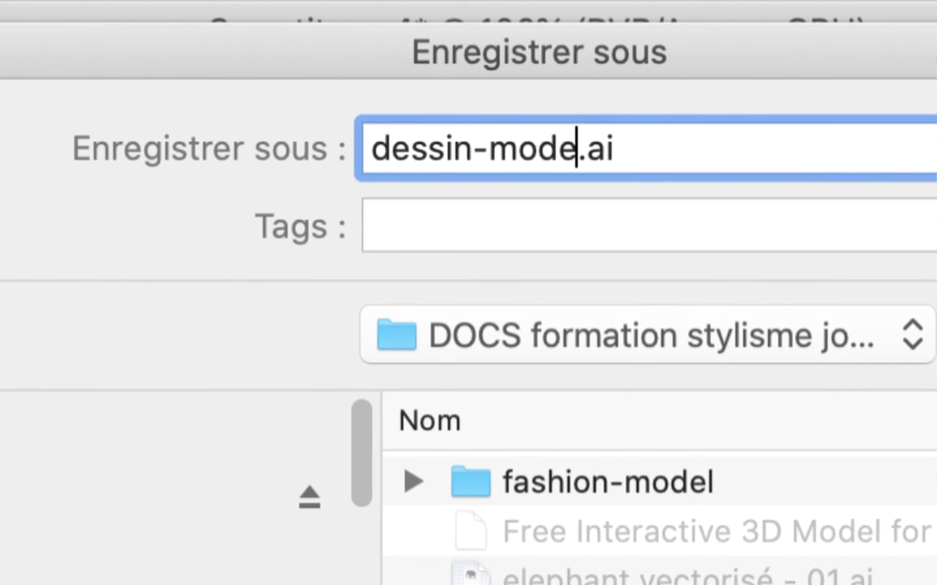
type("le-01")
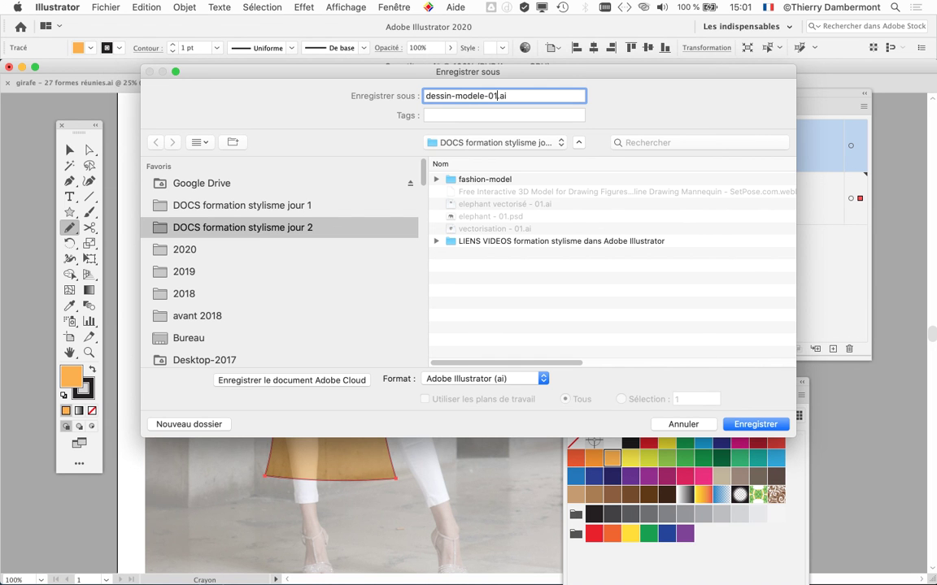
key("Return")
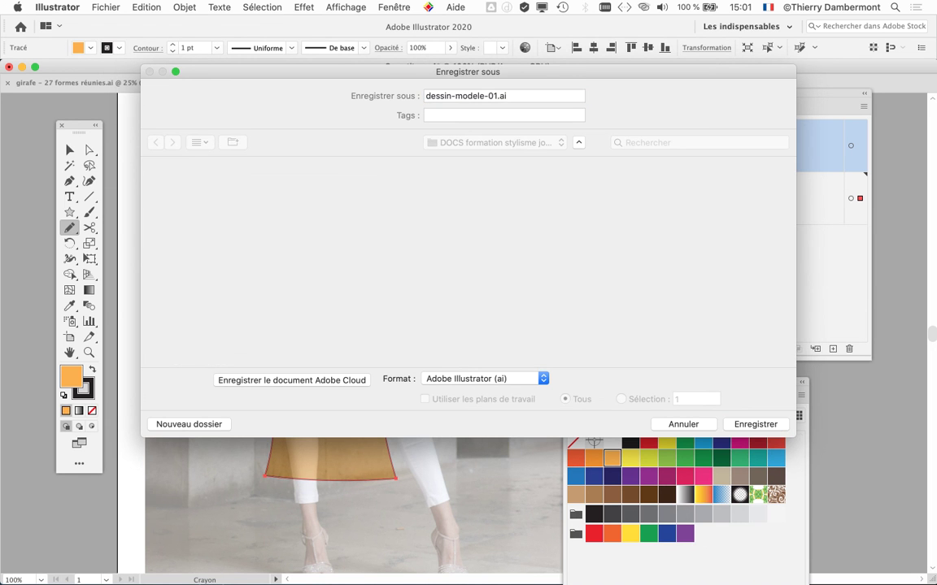
key("Return")
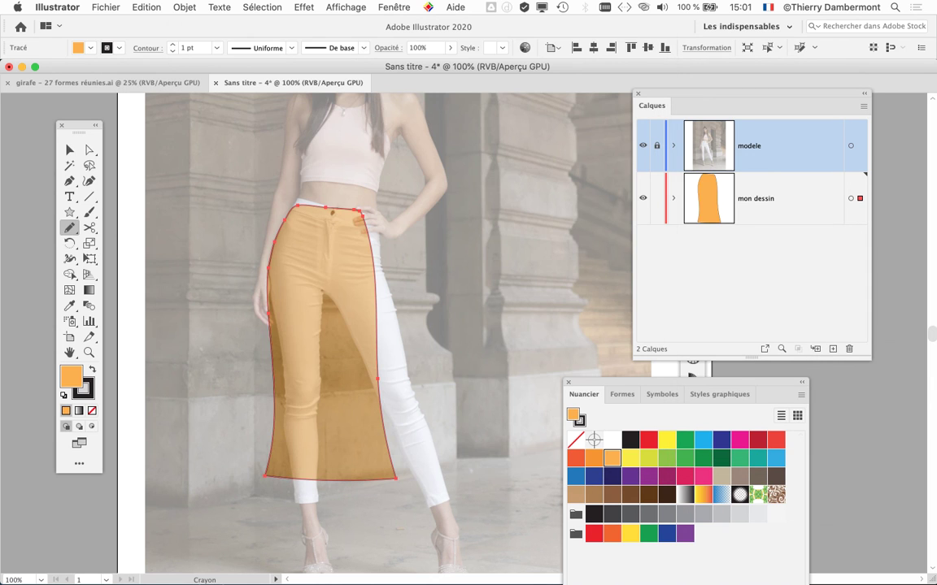